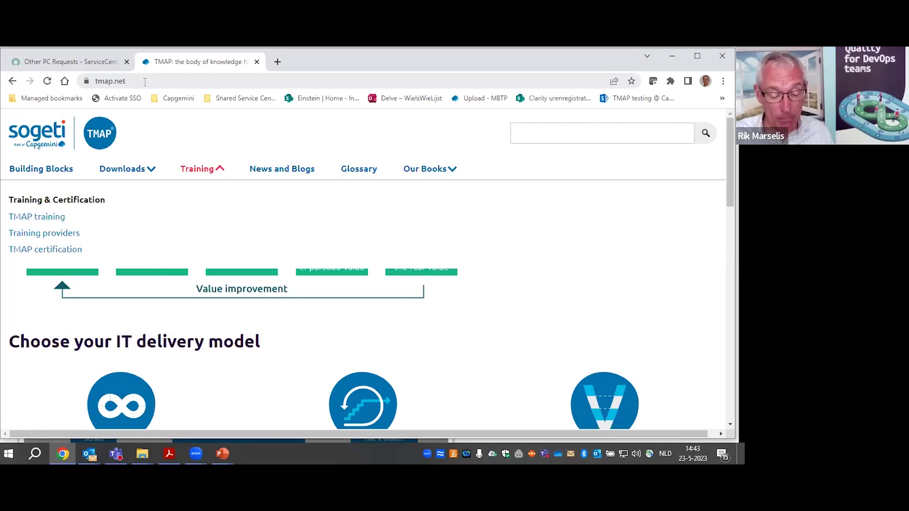
# Step: Look through the TMAP site's book and download listings, and open the page with downloadable templates
pyautogui.click(151, 169)
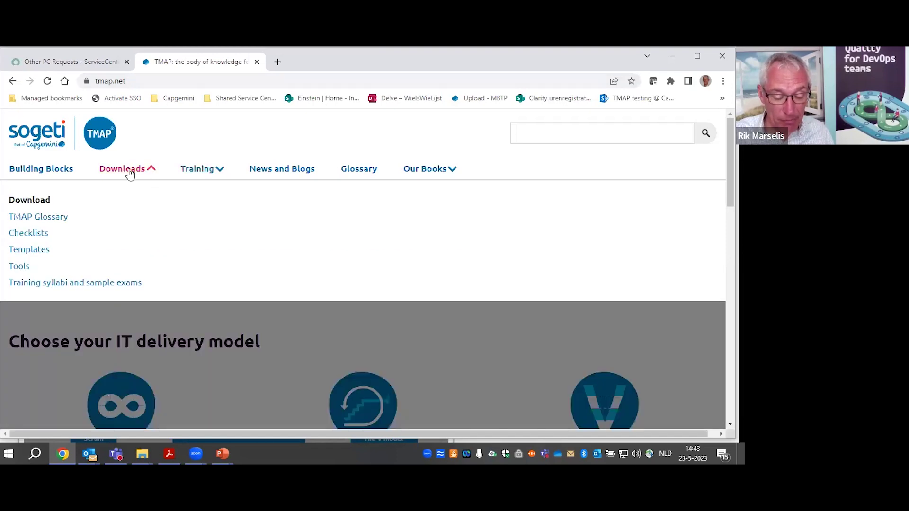
pyautogui.click(425, 170)
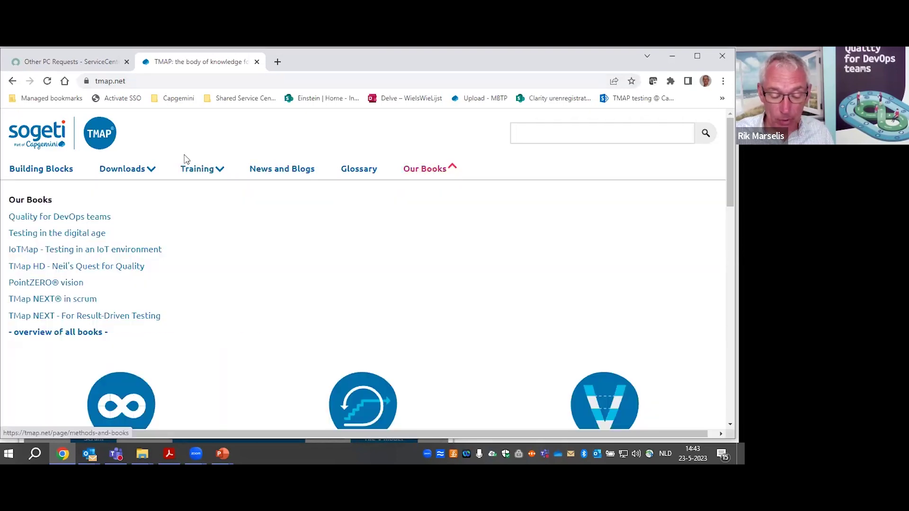
pyautogui.click(126, 170)
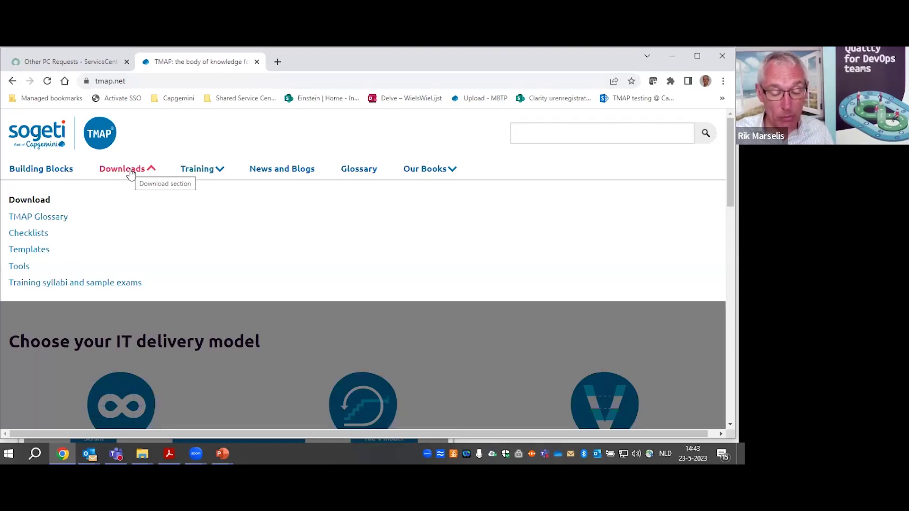
pyautogui.click(30, 251)
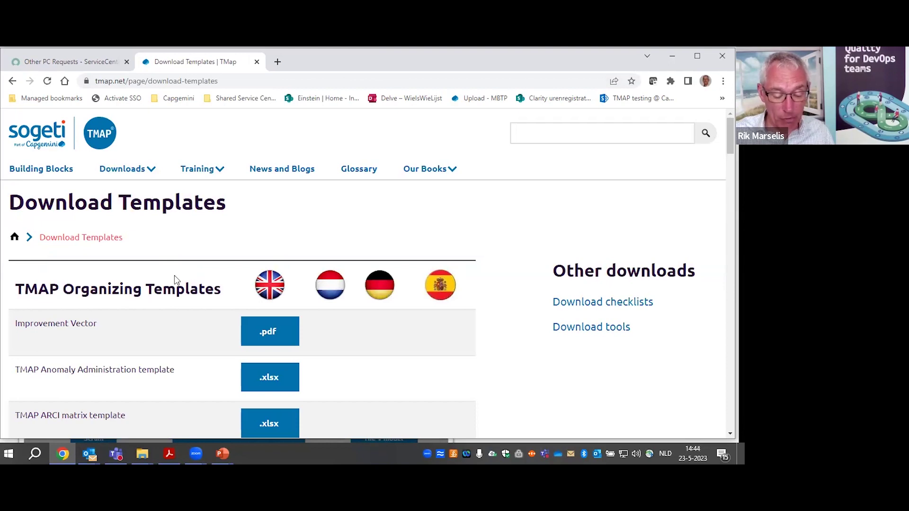
# Step: Download the English Quality Engineering Strategy Table template (.xlsx) from the TMAP Performing Templates
pyautogui.scroll(-1, 176, 280)
pyautogui.scroll(-6, 176, 277)
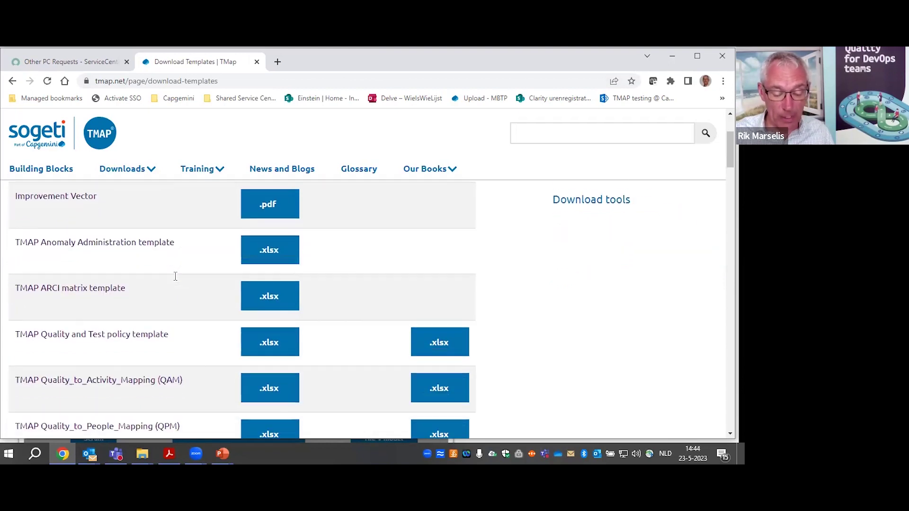
pyautogui.scroll(-4, 176, 277)
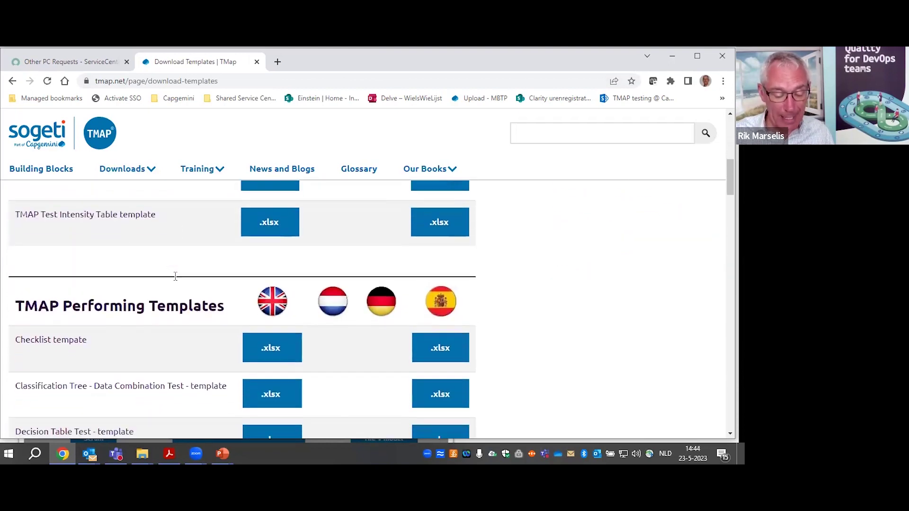
pyautogui.scroll(-1, 176, 277)
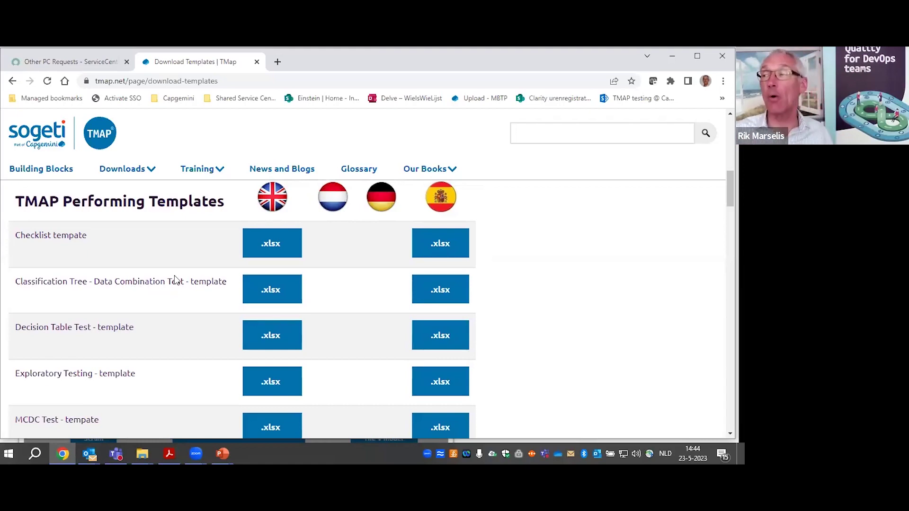
pyautogui.scroll(-3, 175, 279)
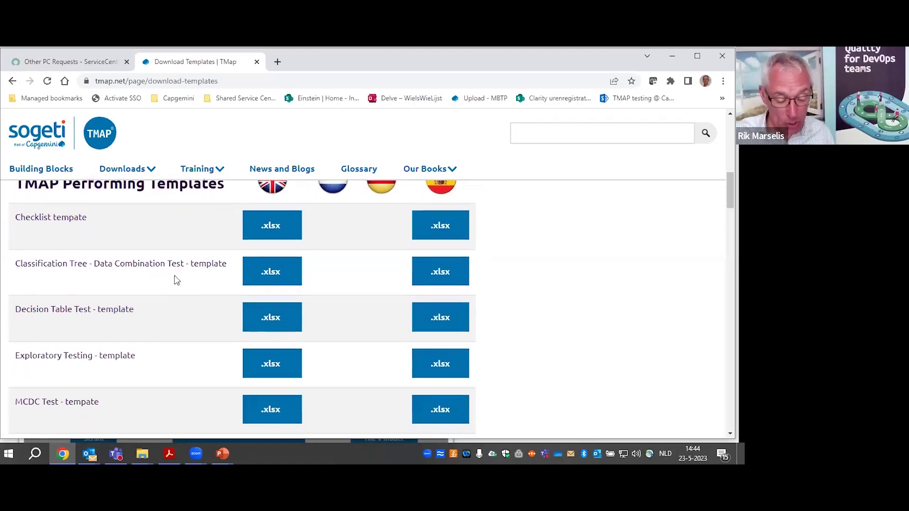
pyautogui.scroll(-2, 175, 280)
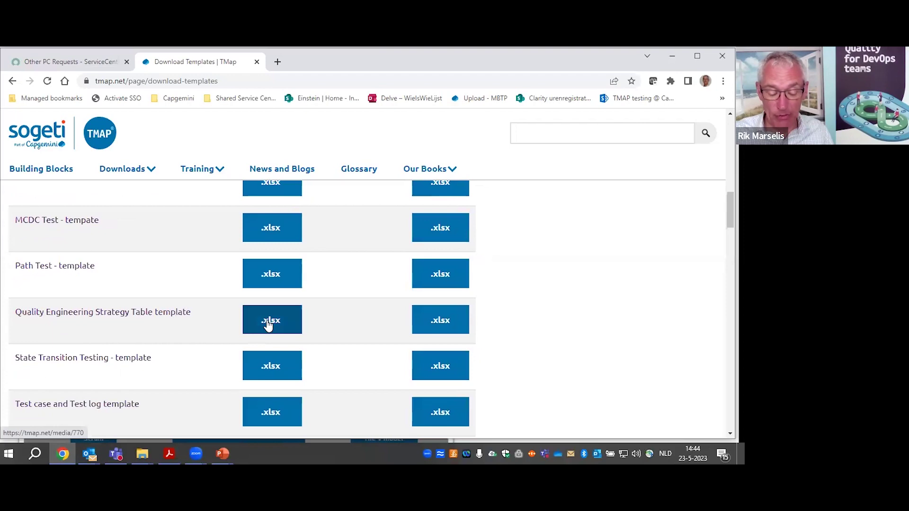
pyautogui.scroll(5, 268, 324)
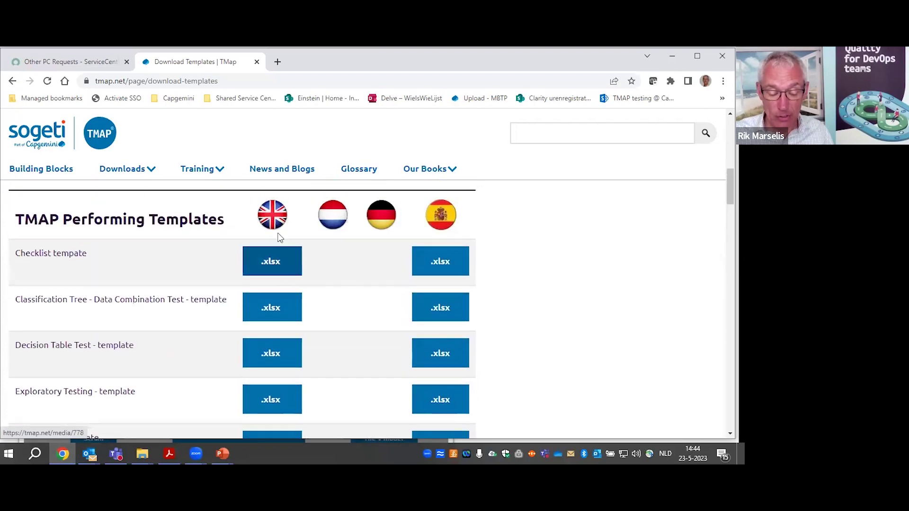
pyautogui.scroll(-5, 244, 382)
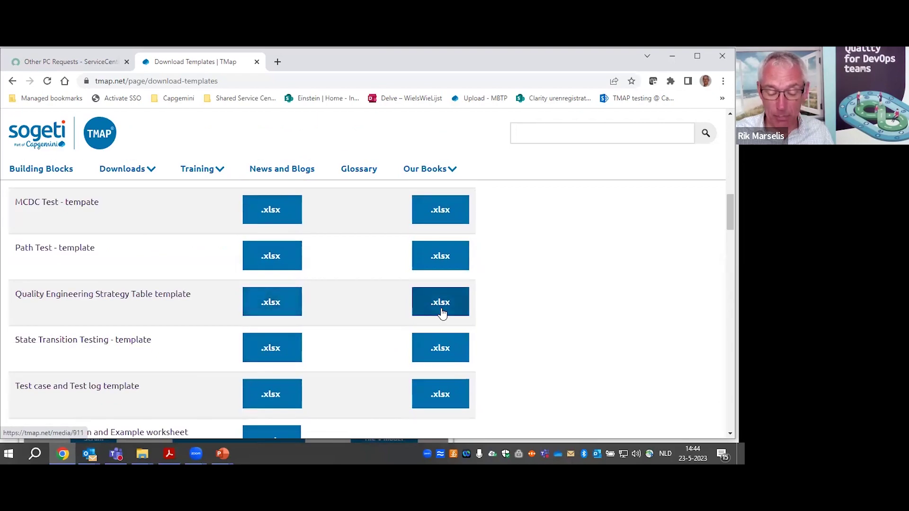
pyautogui.click(269, 307)
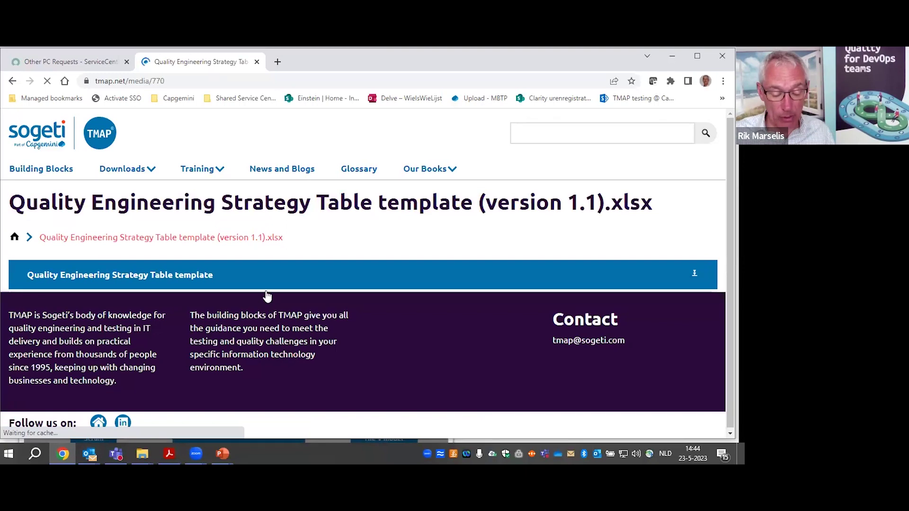
pyautogui.click(240, 283)
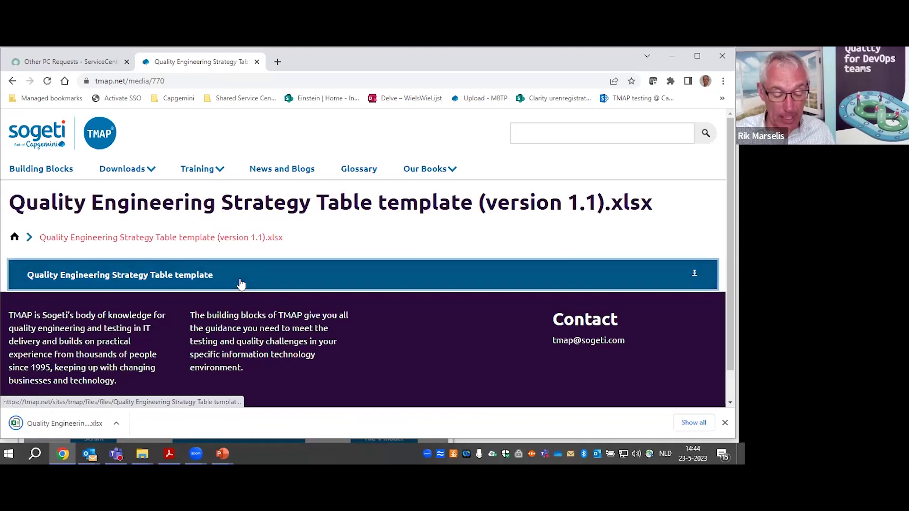
# Step: Open the downloaded template workbook in Excel, shift its window to the screen edge and read through the TMAP QES Explanation sheet
pyautogui.click(69, 427)
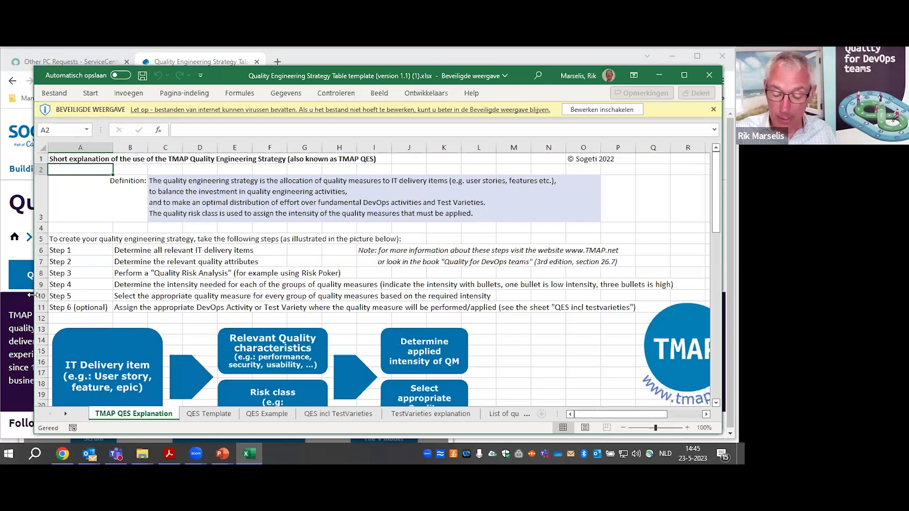
pyautogui.moveTo(32, 295); pyautogui.dragTo(0, 294)
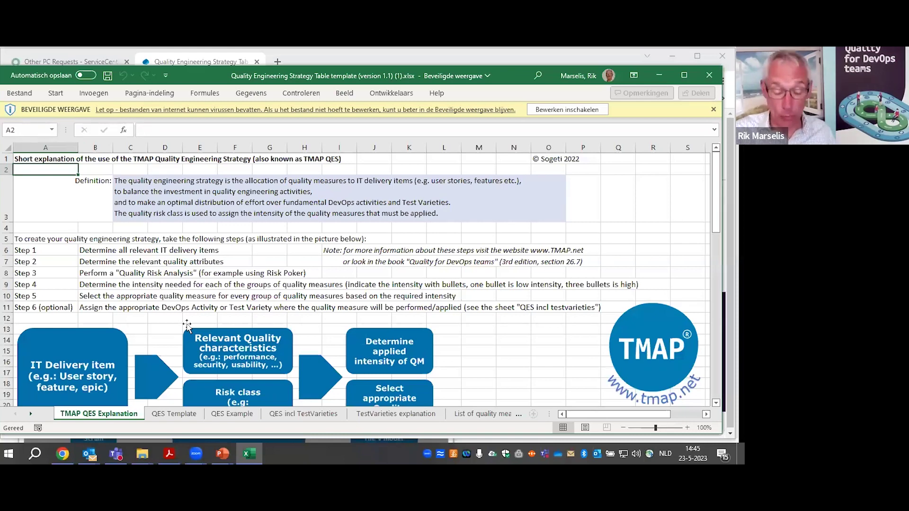
pyautogui.scroll(-1, 187, 325)
pyautogui.scroll(-5, 186, 325)
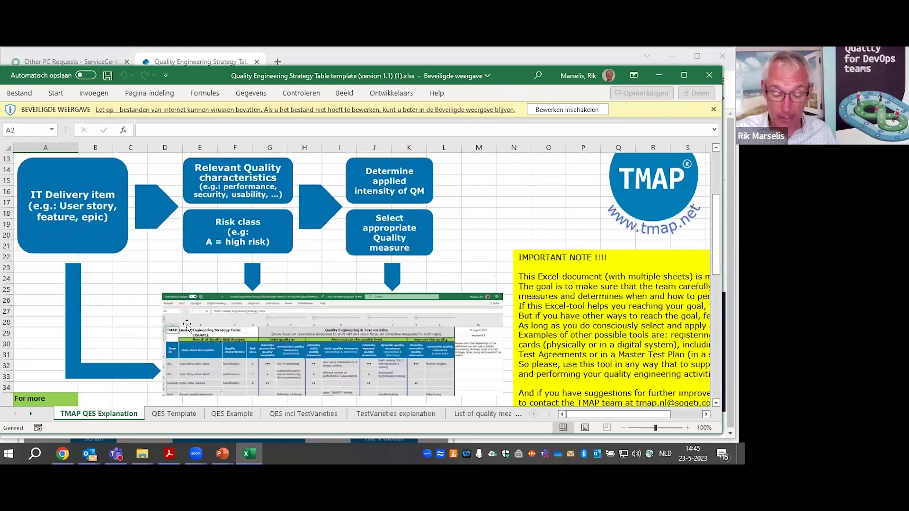
pyautogui.scroll(-2, 187, 325)
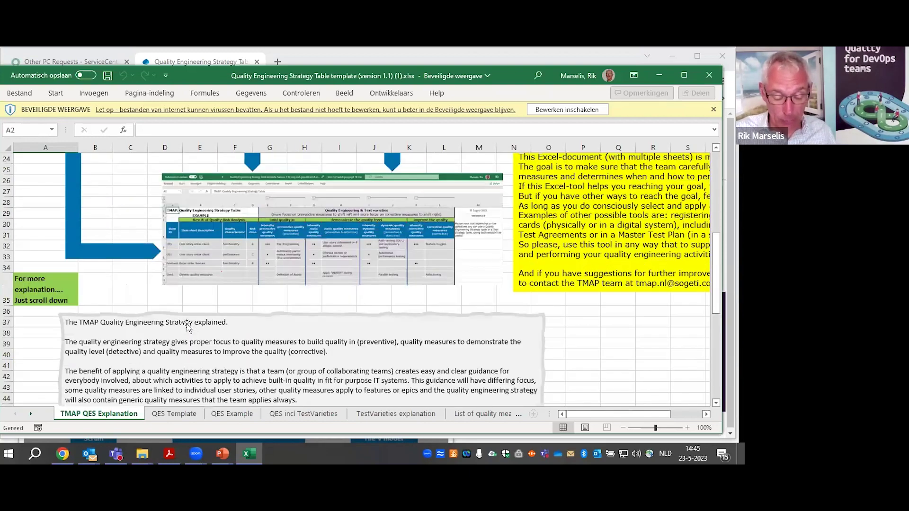
pyautogui.scroll(8, 187, 326)
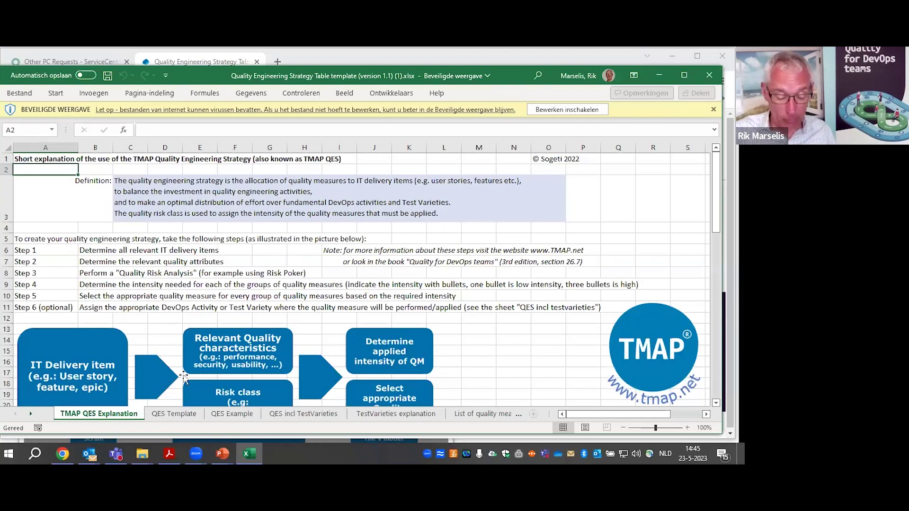
# Step: Show the QES Template sheet and set its zoom to 85%
pyautogui.click(178, 412)
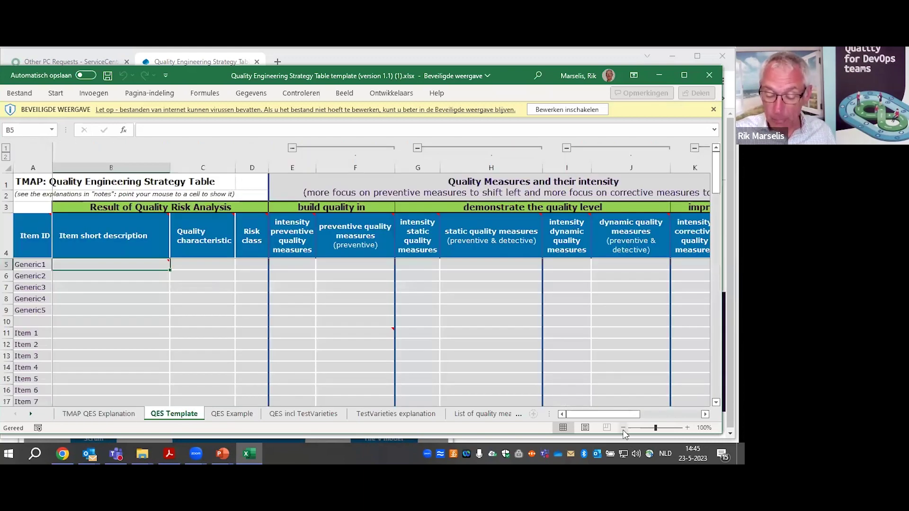
pyautogui.click(623, 429)
pyautogui.click(623, 428)
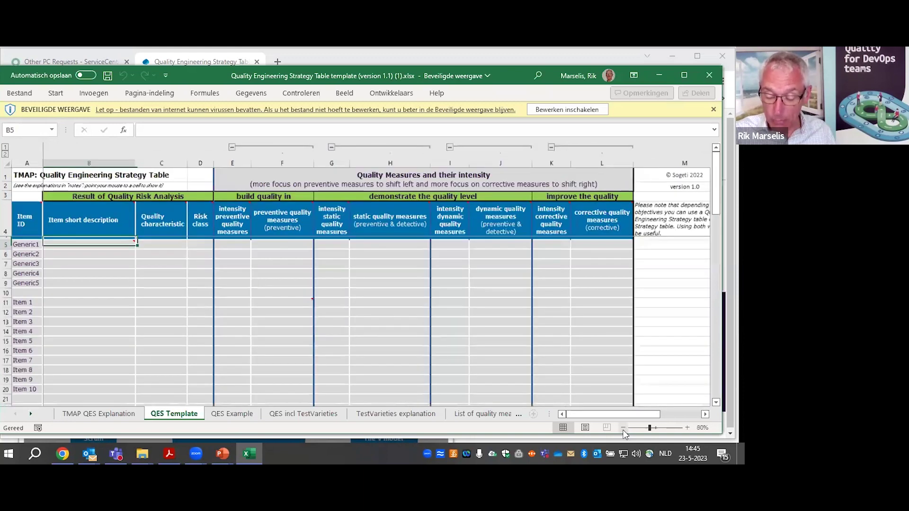
pyautogui.click(702, 428)
pyautogui.click(526, 292)
pyautogui.press('BackSpace')
pyautogui.write('5')
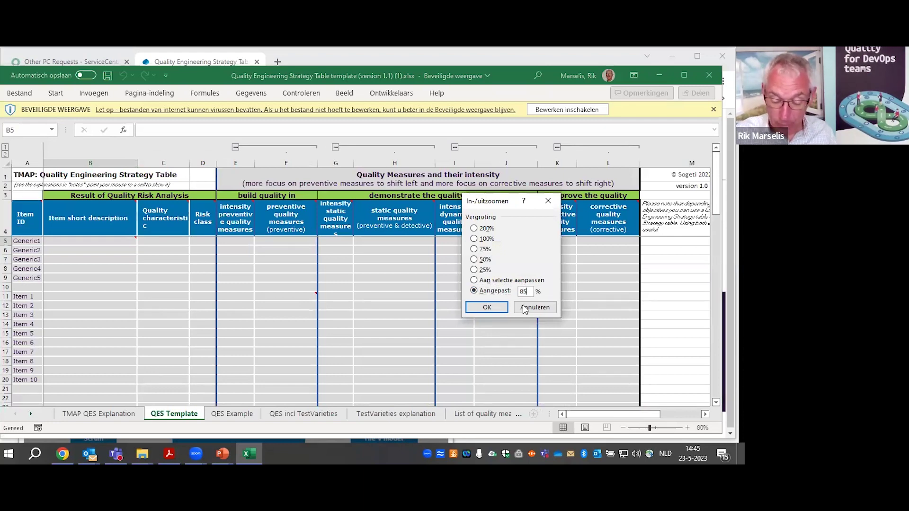
pyautogui.click(488, 307)
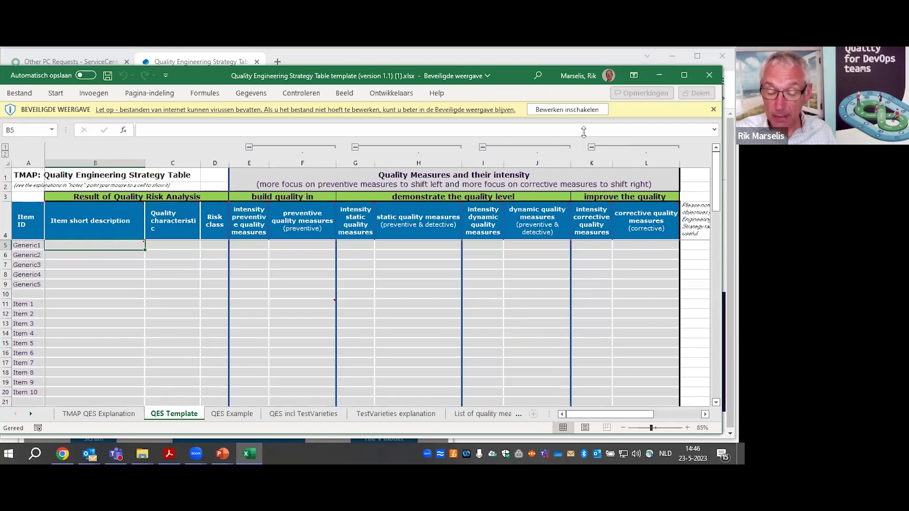
# Step: Enable editing for the protected workbook and collapse the ribbon to give the table more room
pyautogui.click(591, 110)
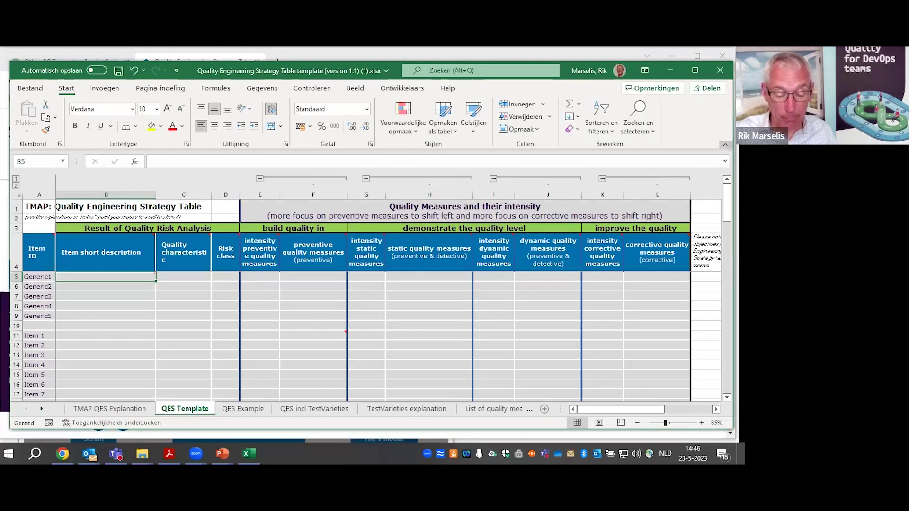
pyautogui.hotkey('ctrl', 'F1')
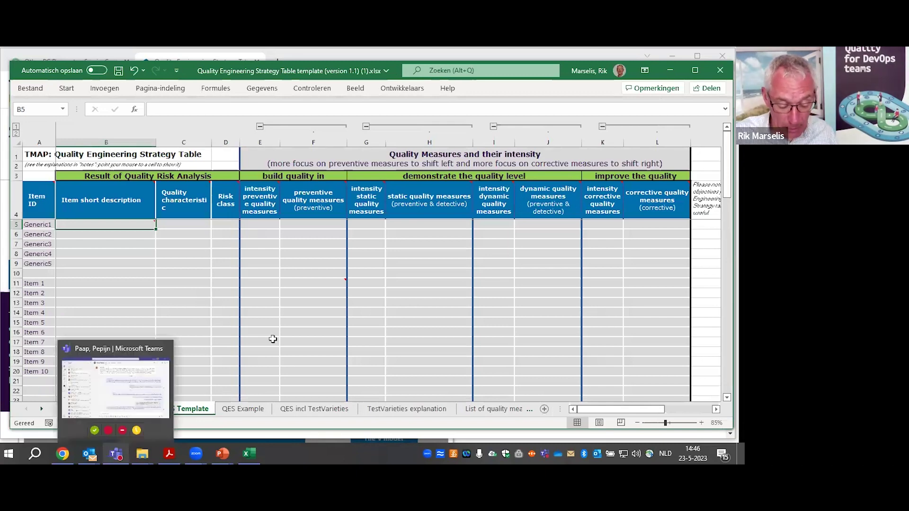
# Step: Switch to the running PowerPoint slide show and advance to the QualityLand user story slide
pyautogui.moveTo(227, 453)
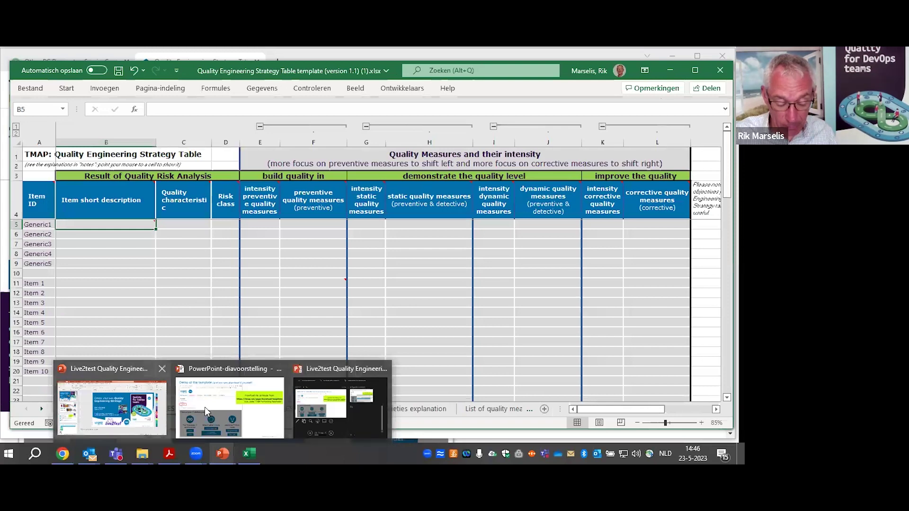
pyautogui.click(207, 411)
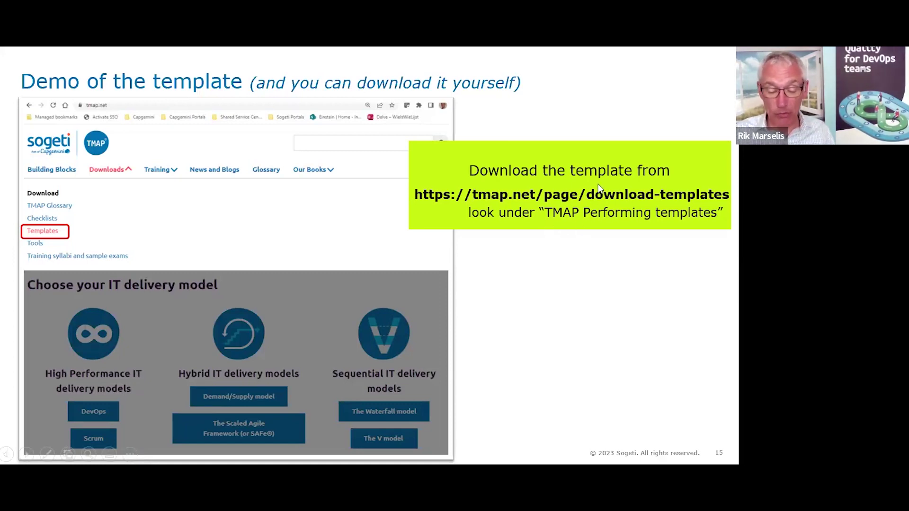
pyautogui.click(586, 273)
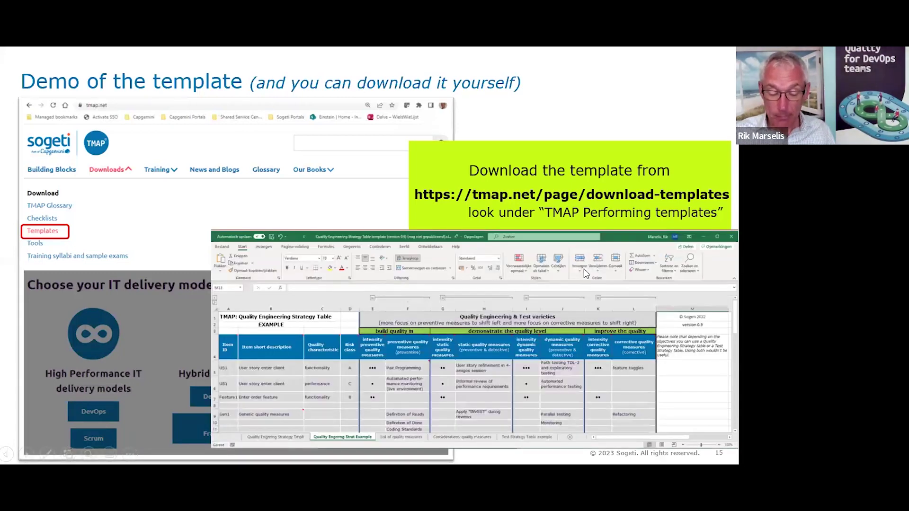
pyautogui.click(585, 274)
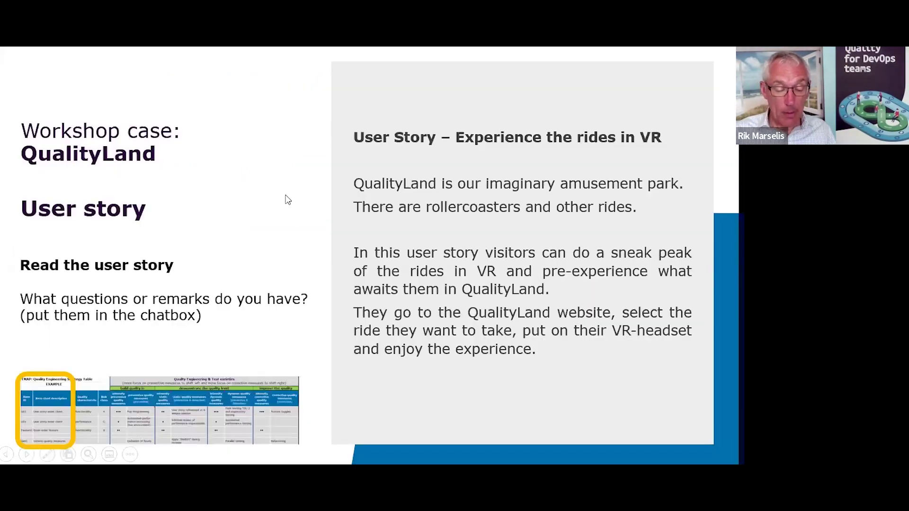
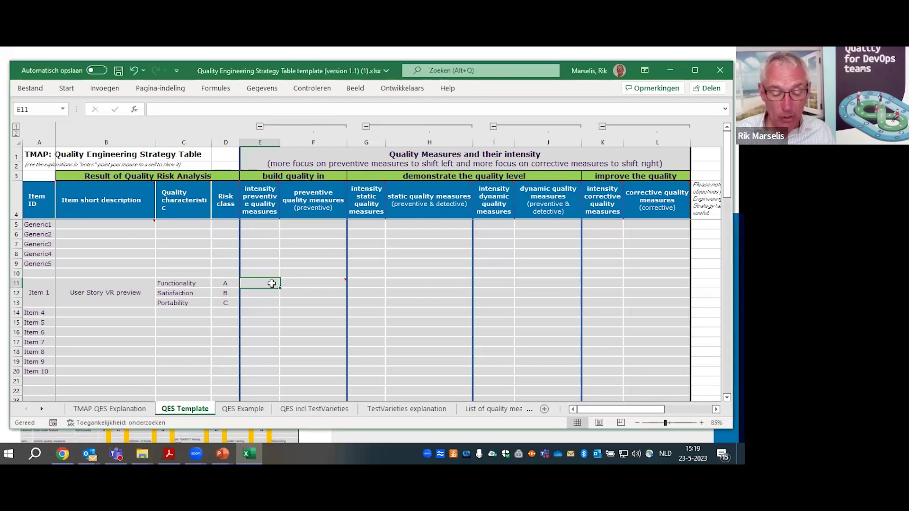
# Step: Set the preventive quality measures intensity for Item 1's Functionality row to three bullets
pyautogui.click(271, 283)
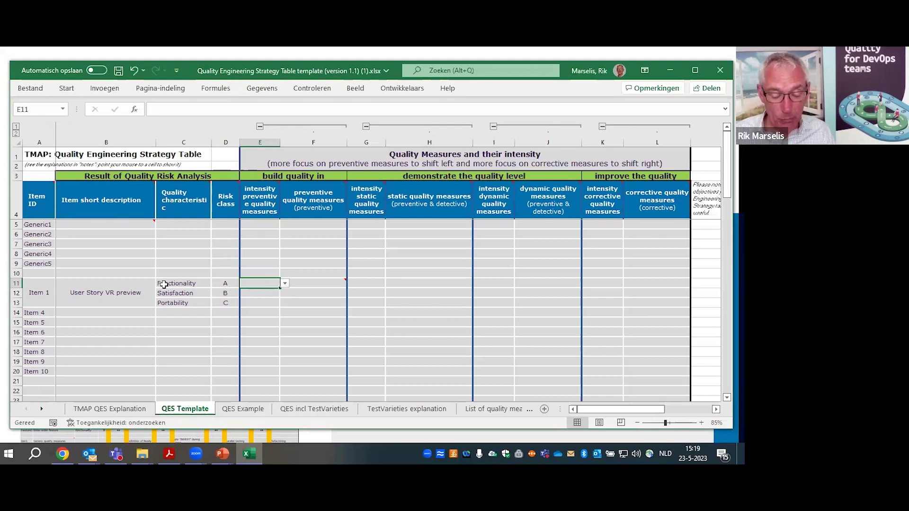
pyautogui.click(284, 284)
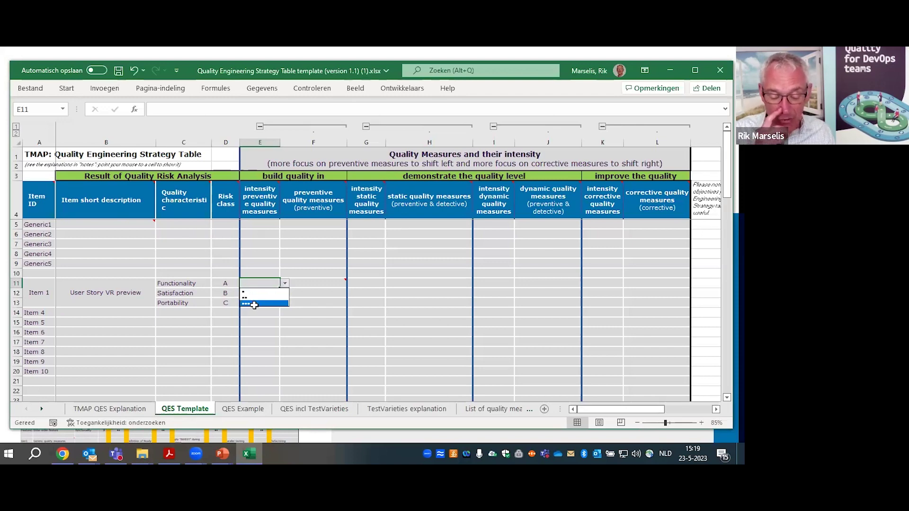
pyautogui.click(254, 304)
# Step: Set the static quality measures intensity for Item 1's Functionality row to one bullet
pyautogui.moveTo(260, 217)
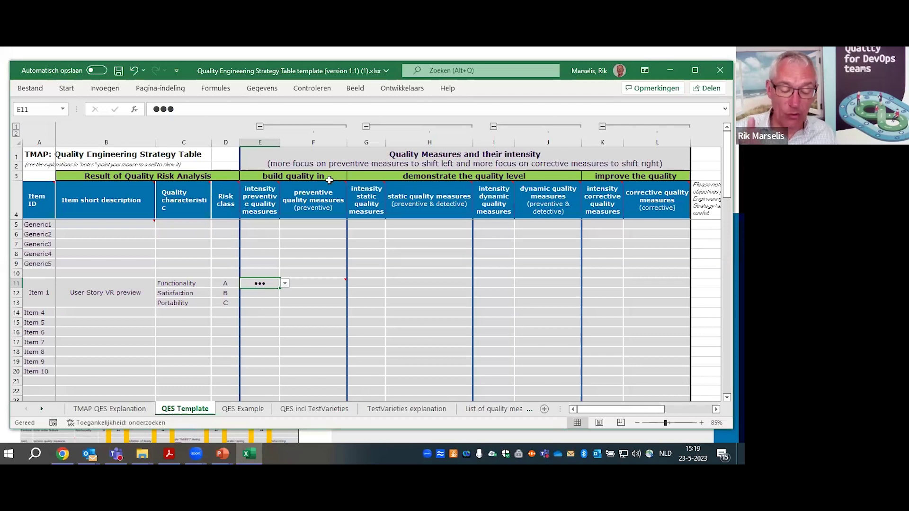
pyautogui.click(362, 285)
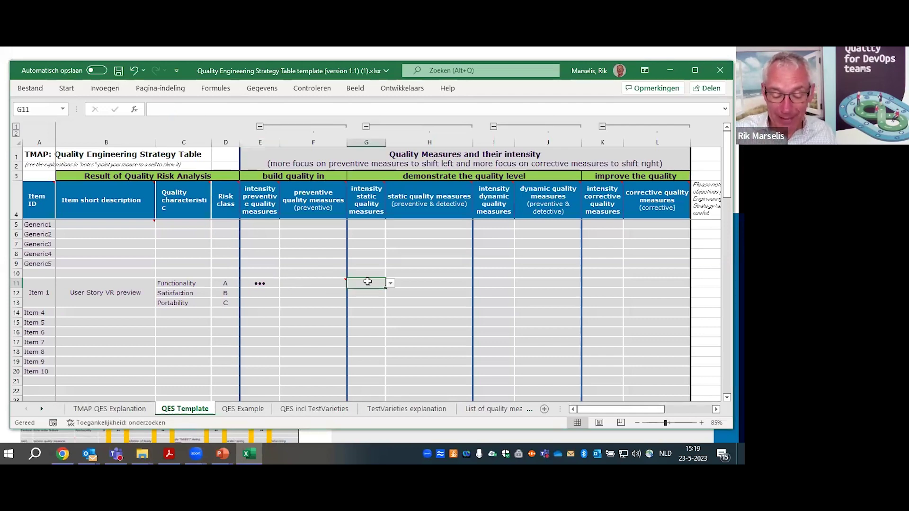
pyautogui.click(391, 283)
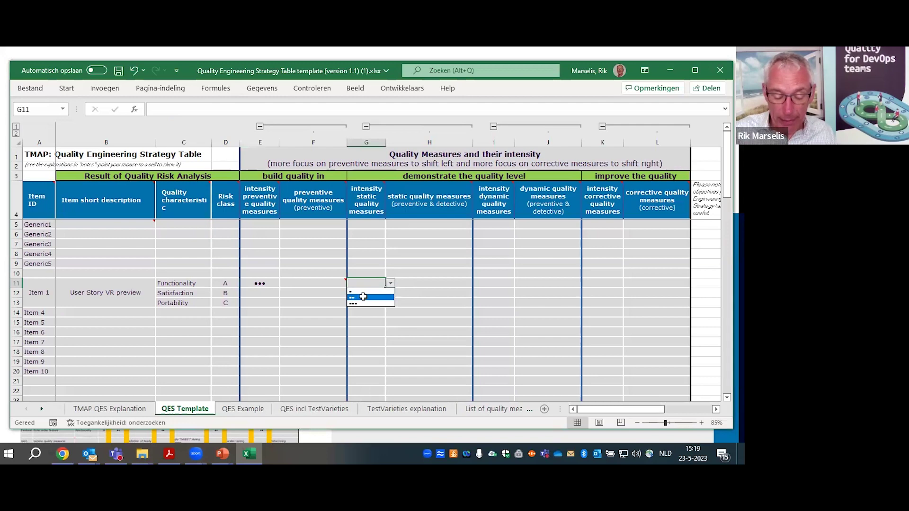
pyautogui.click(368, 290)
# Step: Set Item 1's Functionality row to three bullets for dynamic and one bullet for corrective quality measures intensity
pyautogui.click(490, 285)
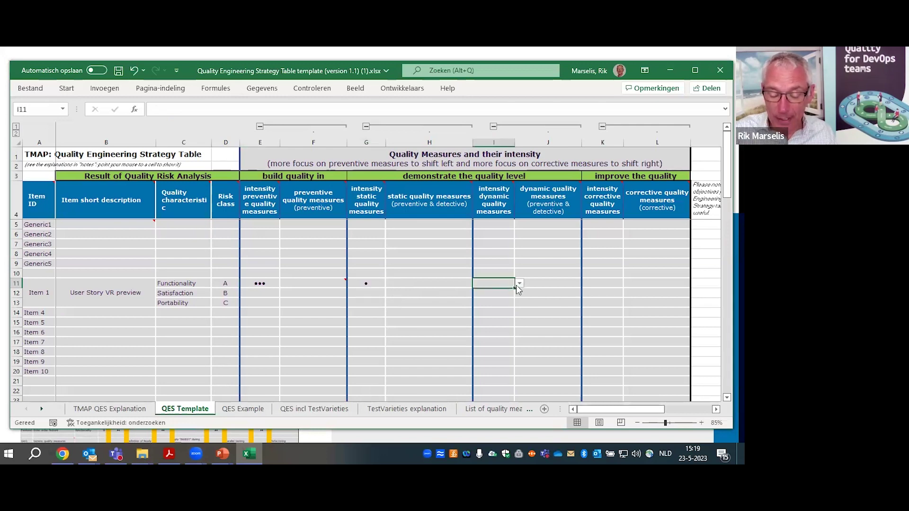
pyautogui.click(518, 284)
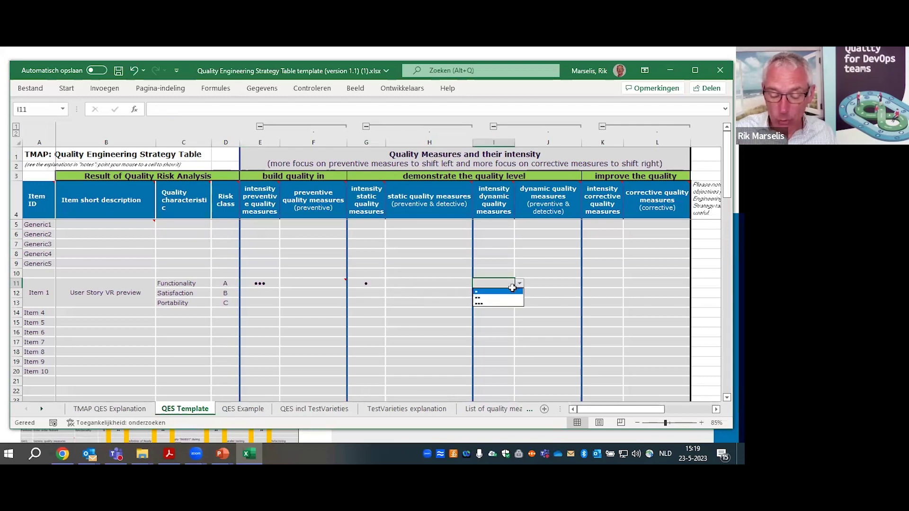
pyautogui.click(485, 301)
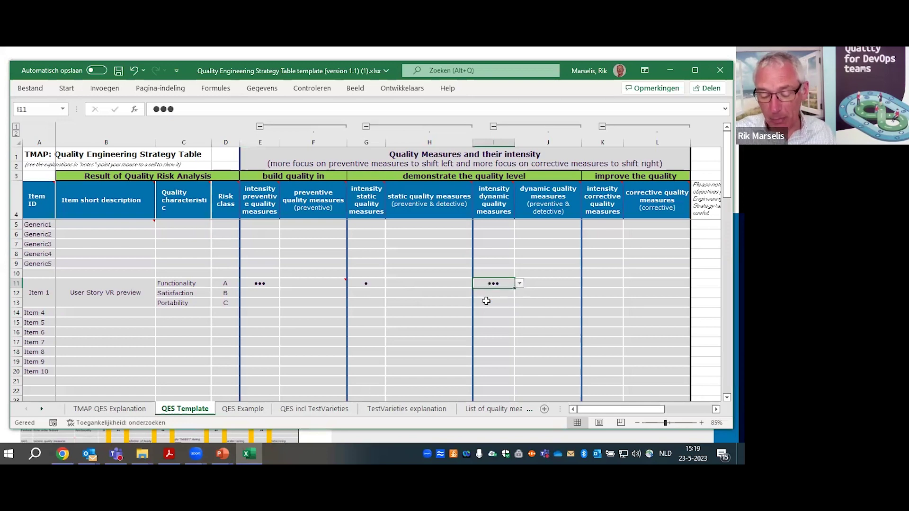
pyautogui.click(597, 284)
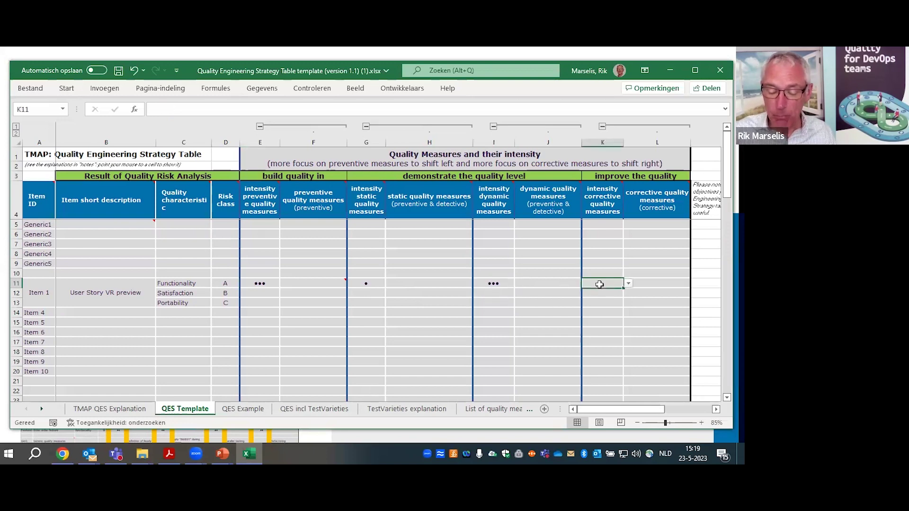
pyautogui.click(628, 284)
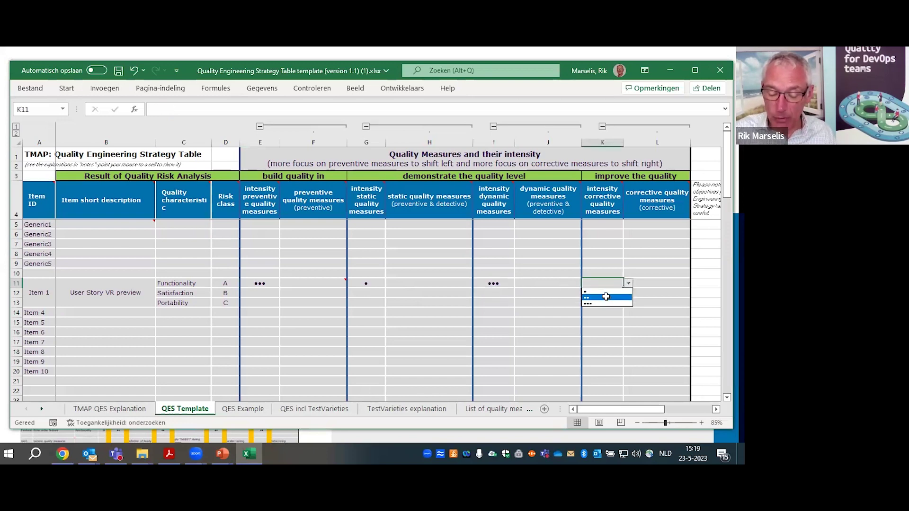
pyautogui.click(613, 292)
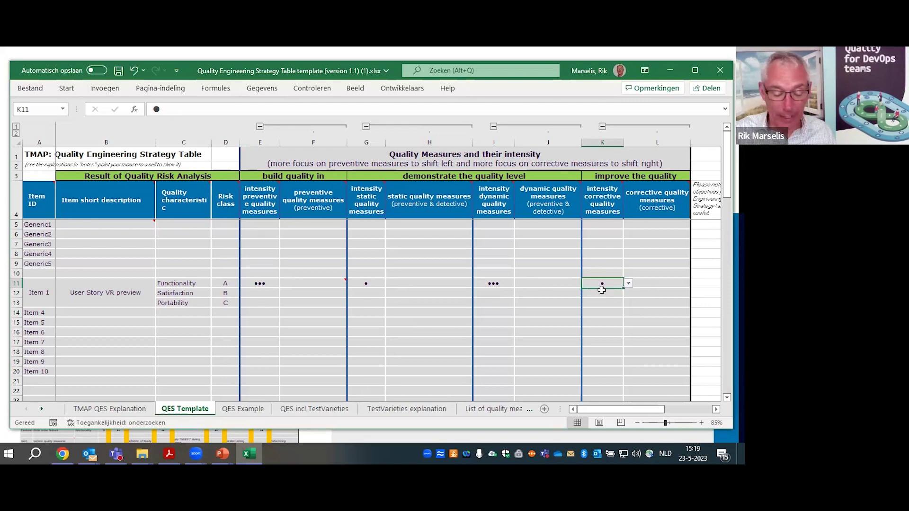
# Step: Set the preventive quality measures intensity for Item 1's Satisfaction row to one bullet
pyautogui.click(259, 294)
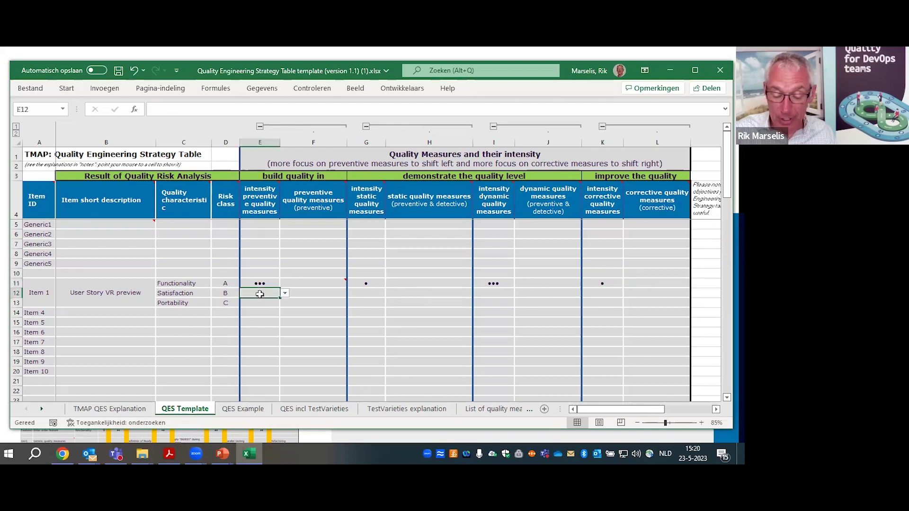
pyautogui.click(284, 293)
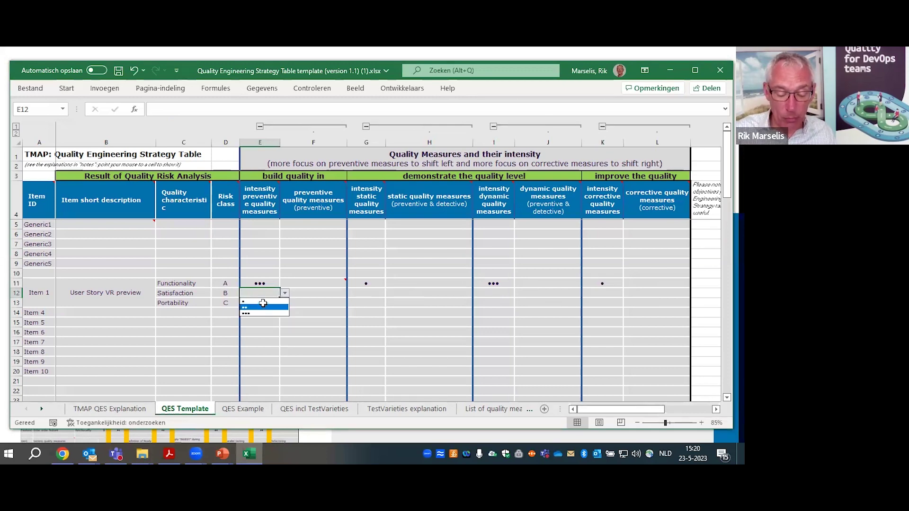
pyautogui.click(262, 302)
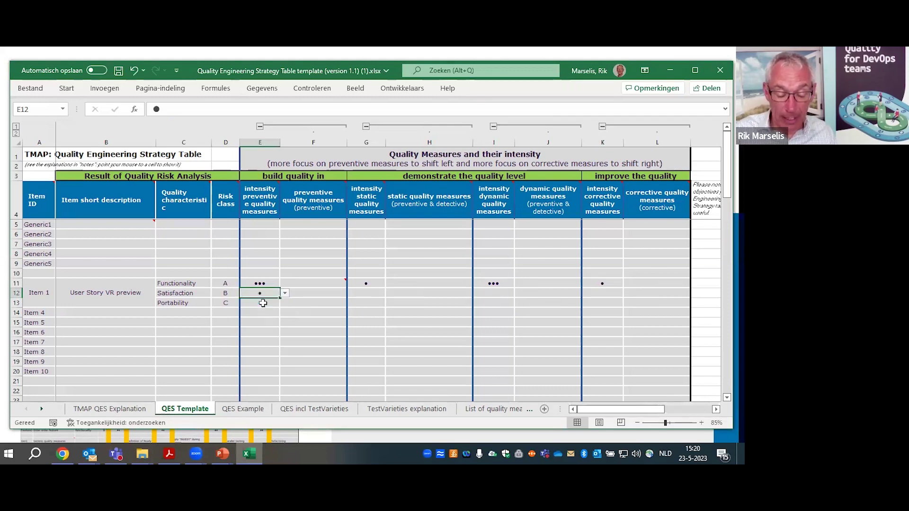
# Step: Set Item 1's Satisfaction row to three bullets for dynamic and two bullets for static quality measures intensity
pyautogui.click(493, 292)
pyautogui.click(519, 293)
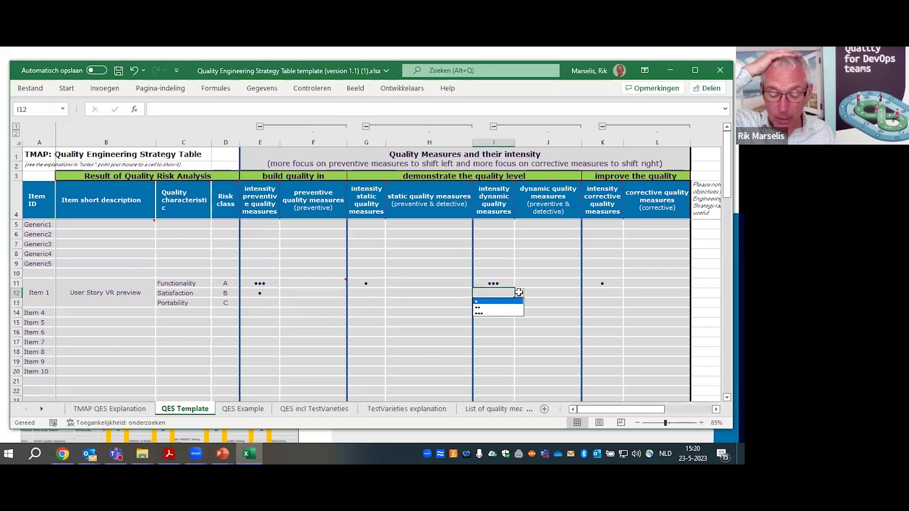
pyautogui.click(492, 313)
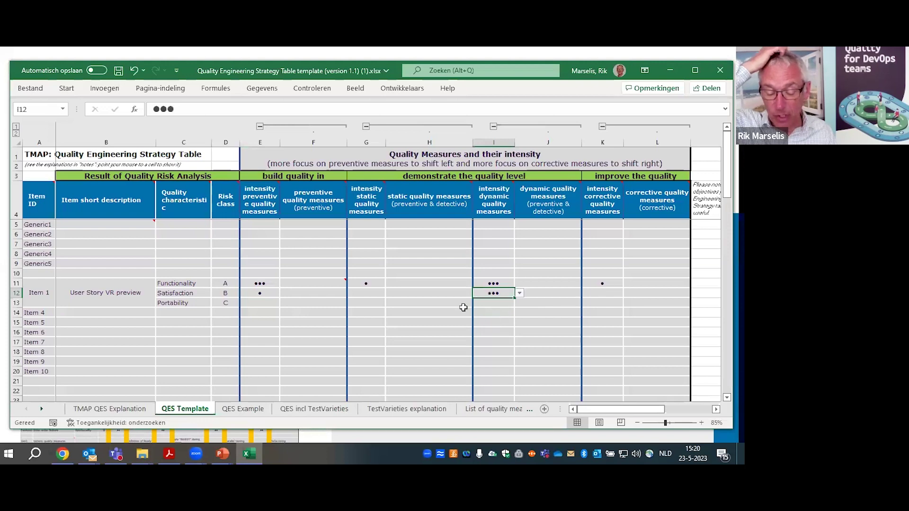
pyautogui.click(360, 291)
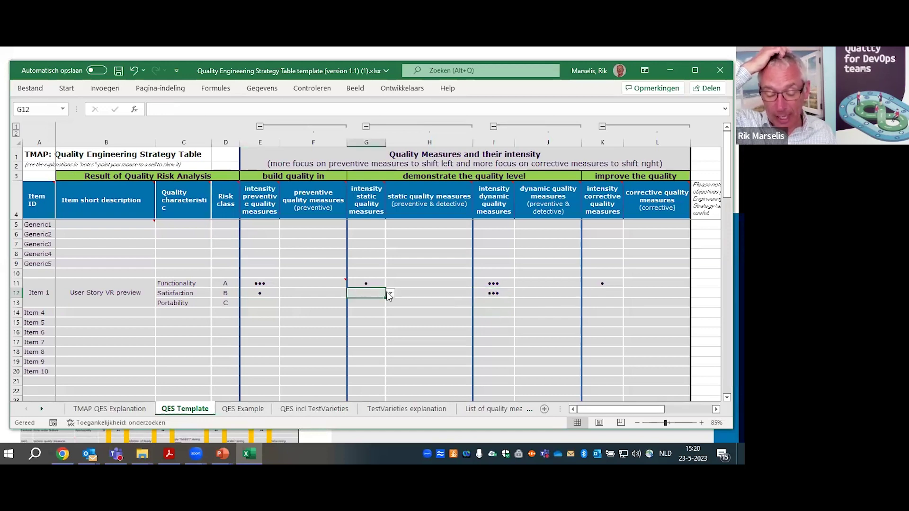
pyautogui.click(389, 293)
pyautogui.click(356, 307)
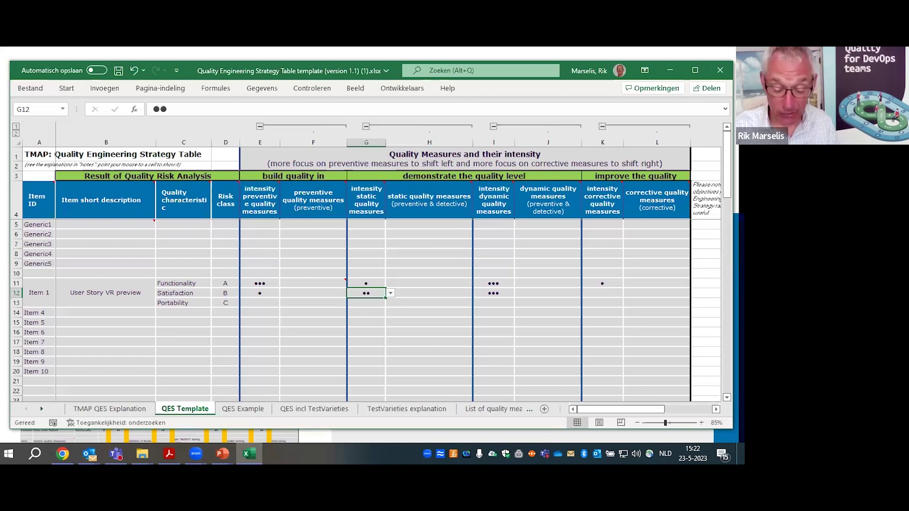
# Step: Set the preventive quality measures intensity for Item 1's Portability row to one bullet
pyautogui.click(267, 302)
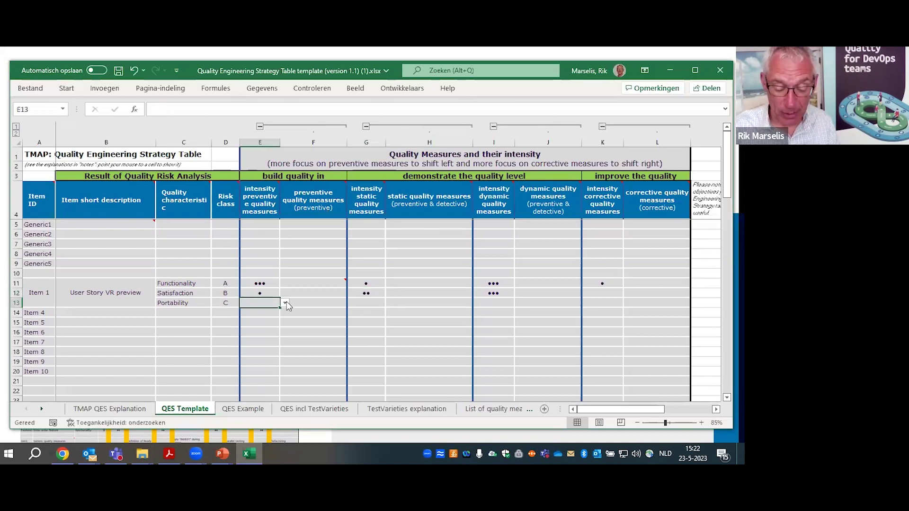
pyautogui.click(285, 303)
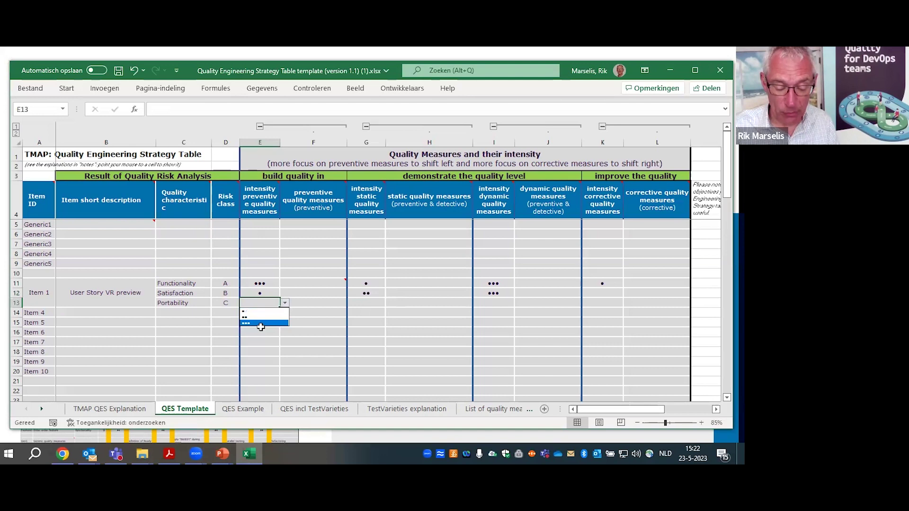
pyautogui.click(260, 324)
pyautogui.click(285, 304)
pyautogui.click(259, 312)
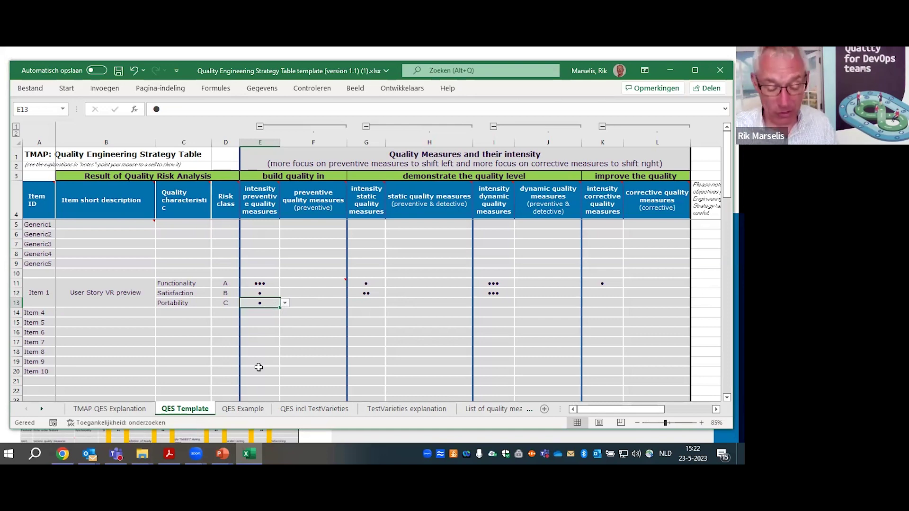
# Step: Minimize the workbook and advance the PowerPoint slide show to slide 37, which defines a Quality Measure
pyautogui.click(356, 307)
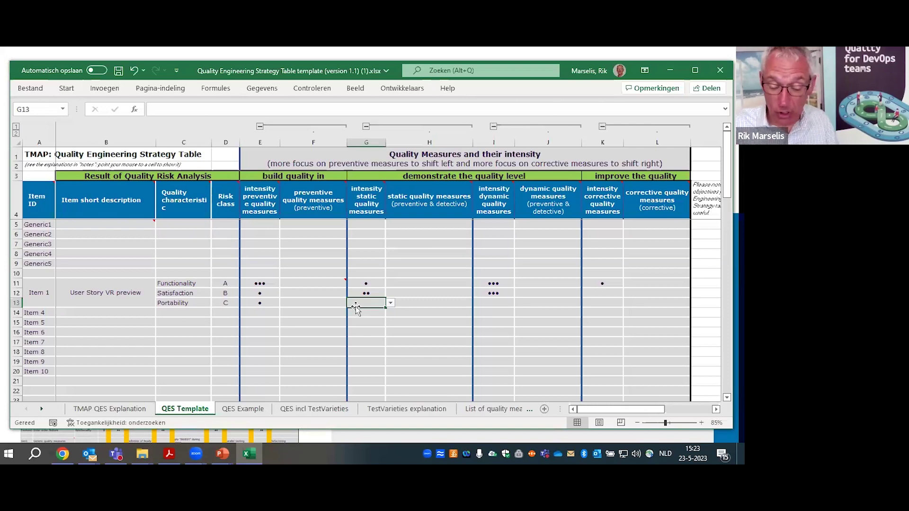
pyautogui.click(670, 70)
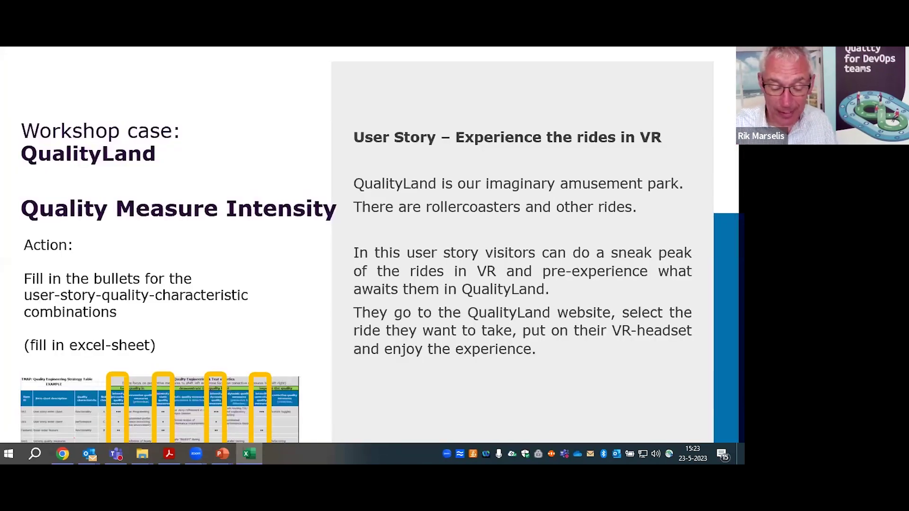
pyautogui.click(312, 252)
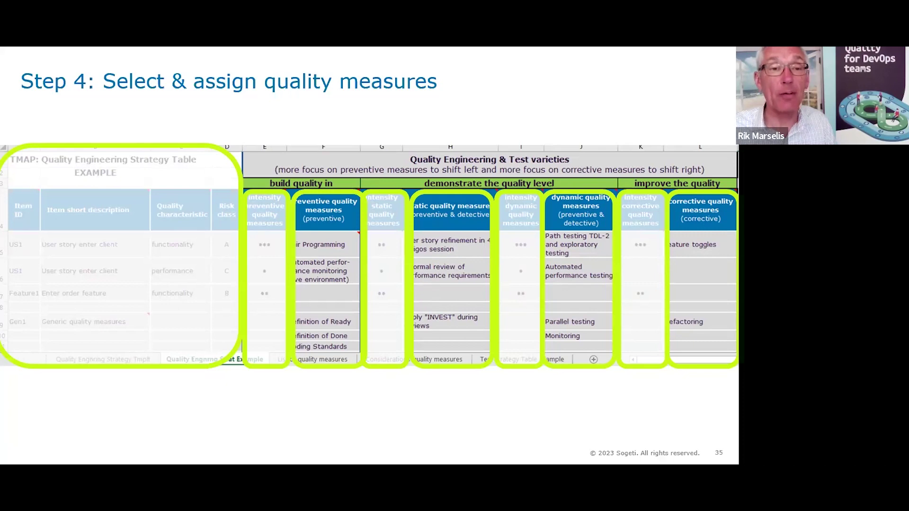
pyautogui.press('Right')
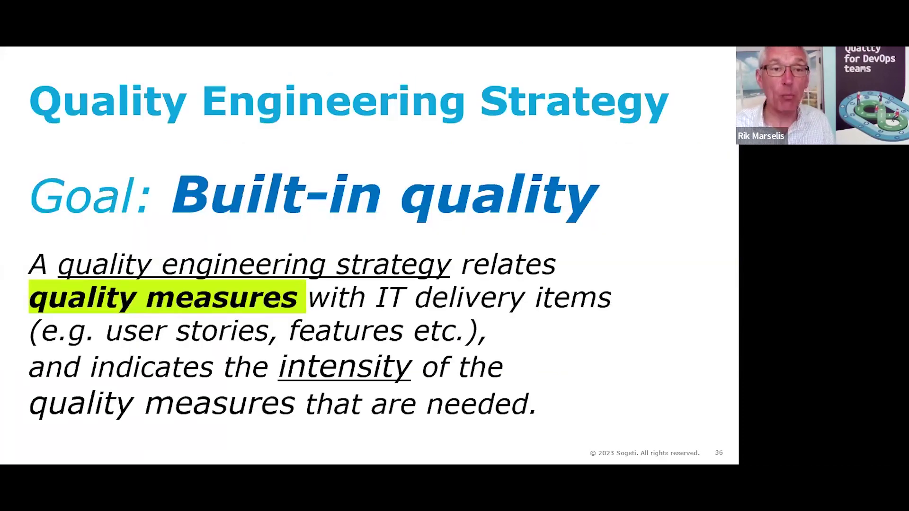
pyautogui.press('Right')
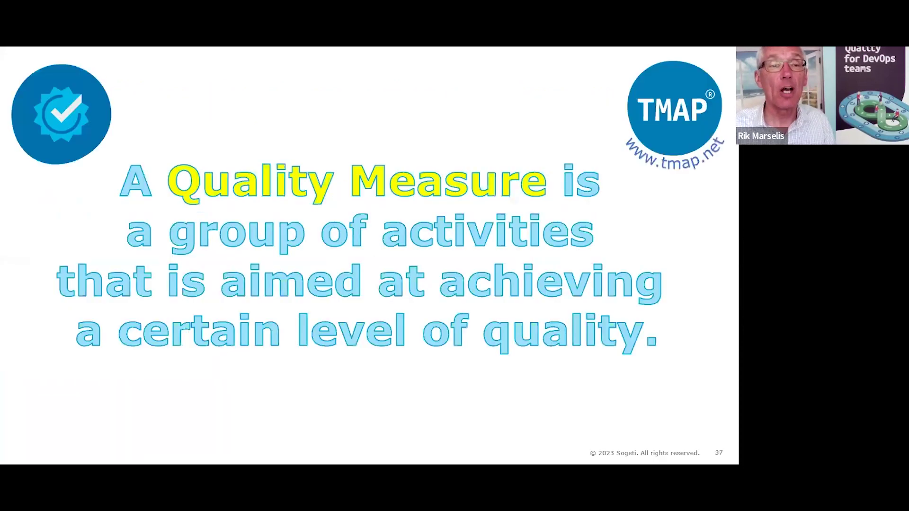